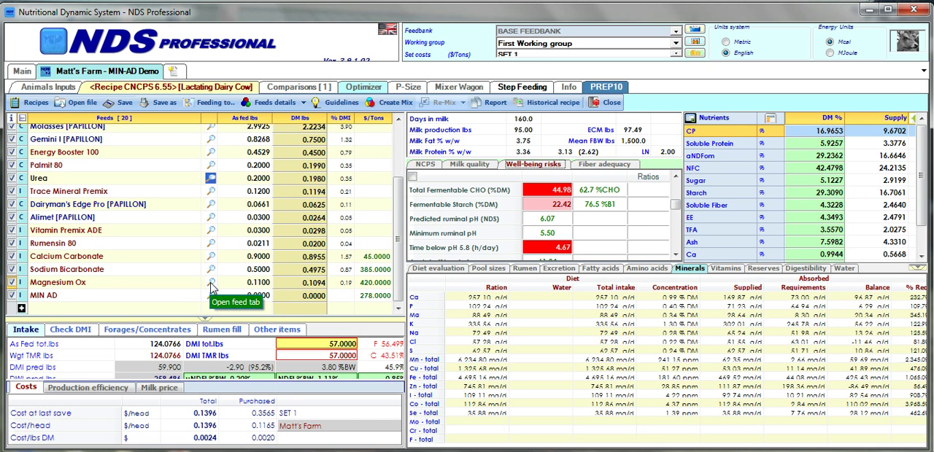
# Set the magnesium bioavailability of the Magnesium Ox feed to 0.35 g/g in its constants calculation.
pyautogui.click(211, 284)
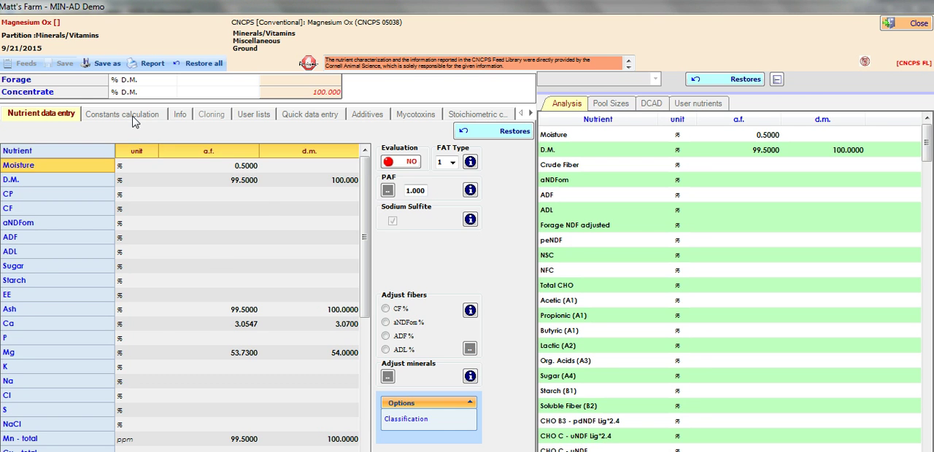
pyautogui.click(135, 117)
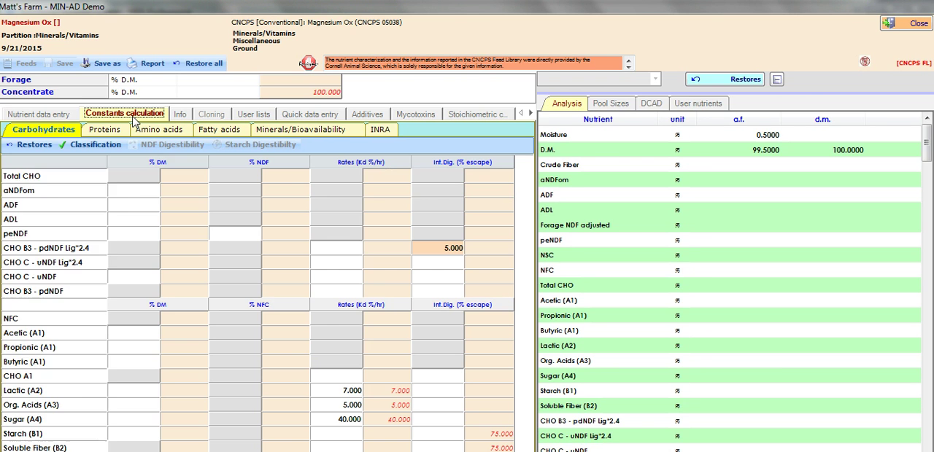
pyautogui.click(267, 133)
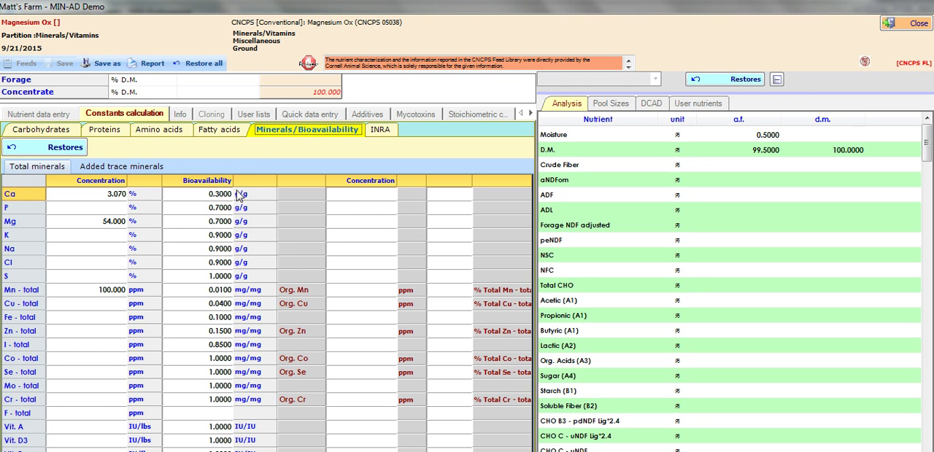
pyautogui.click(220, 223)
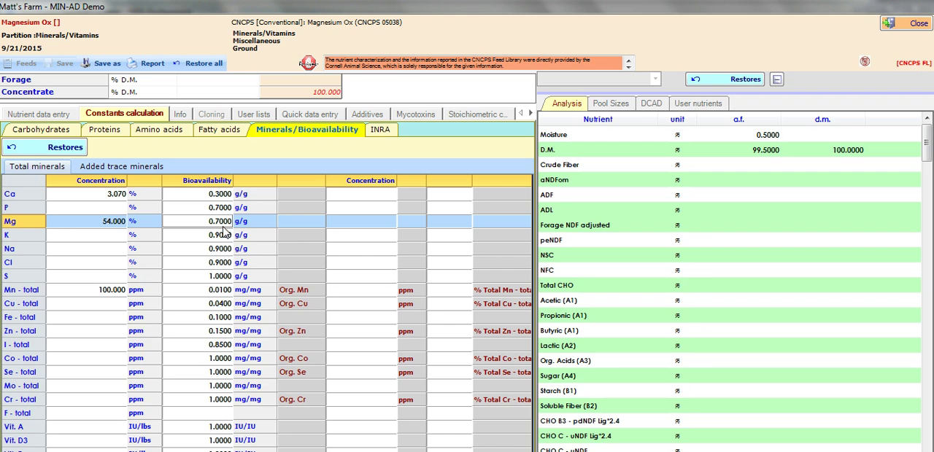
pyautogui.write('0.35')
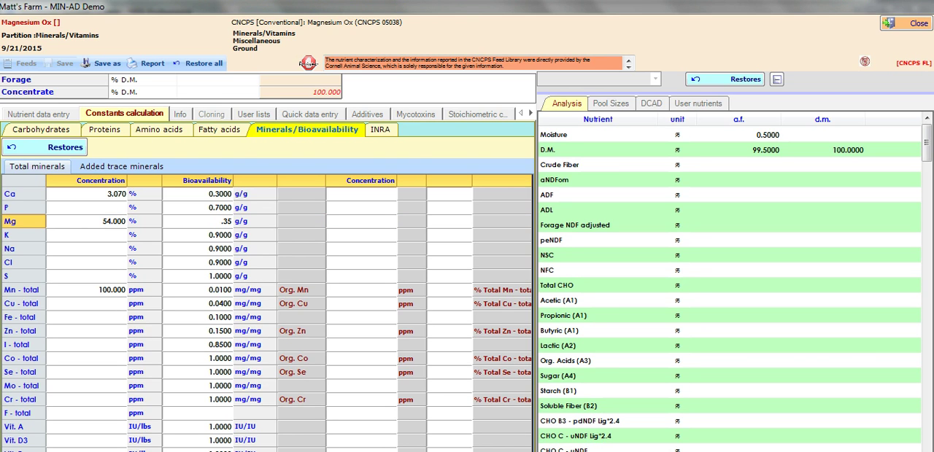
pyautogui.press('Return')
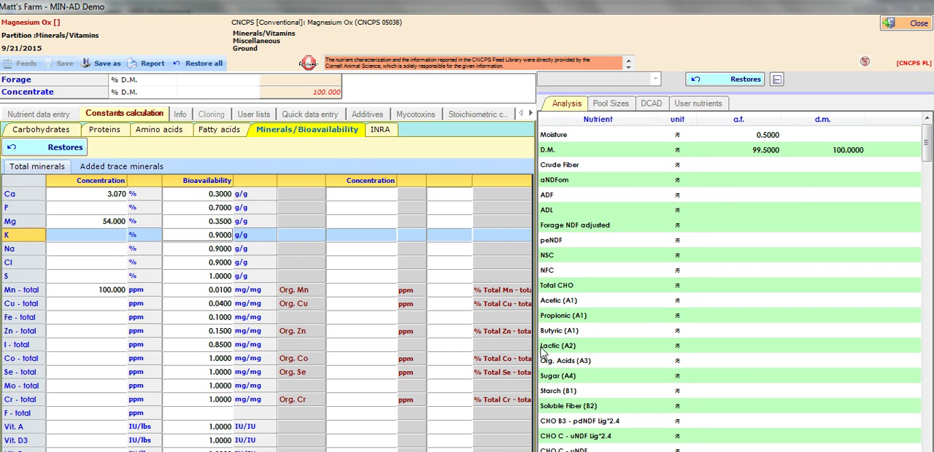
# Save the modified magnesium oxide as a new feed with the short name "Mag Ox 35% bioavailable".
pyautogui.click(108, 64)
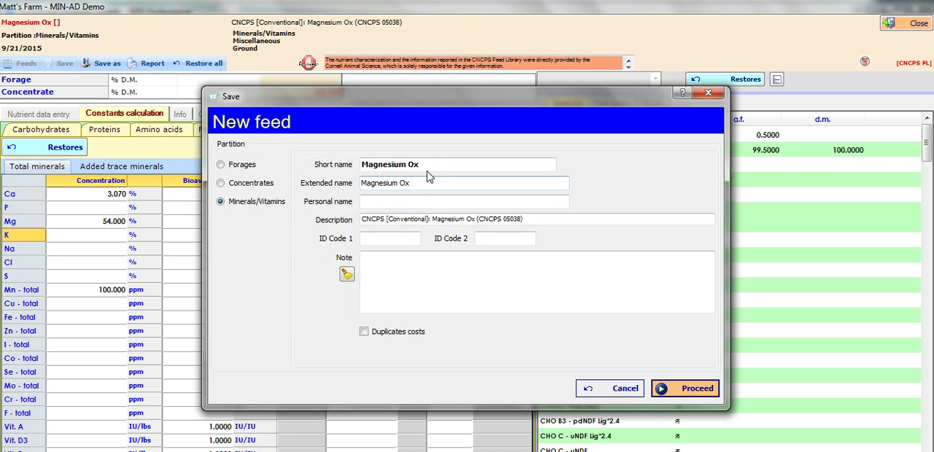
pyautogui.click(431, 167)
pyautogui.press('BackSpace')
pyautogui.press('BackSpace')
pyautogui.press('BackSpace')
pyautogui.press('BackSpace')
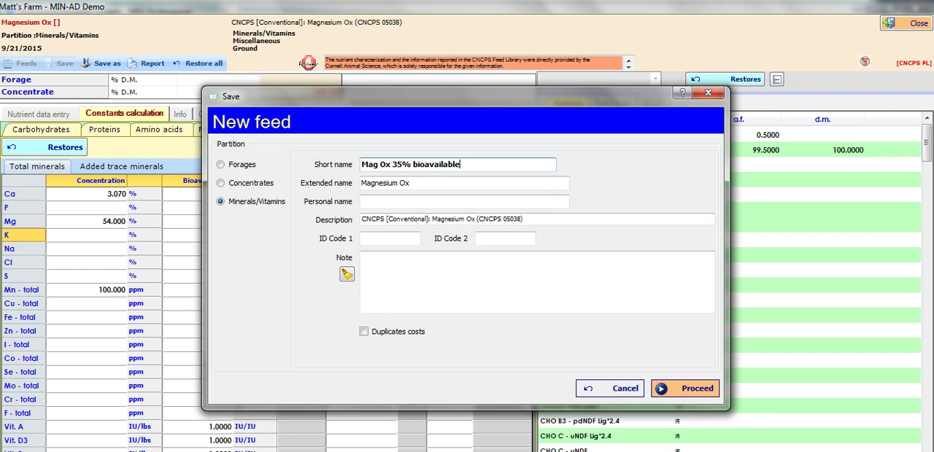
pyautogui.click(682, 388)
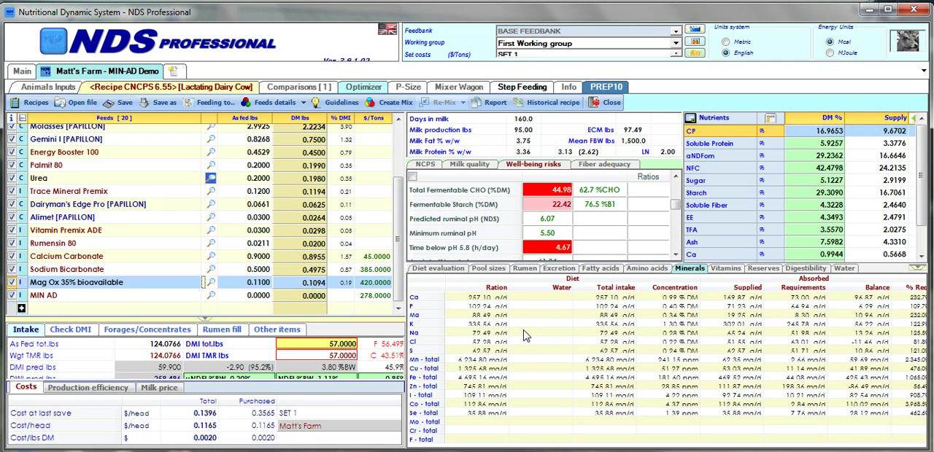
# Enter a cost of 420 $/ton for the Mag Ox 35% bioavailable feed in the recipe.
pyautogui.click(378, 286)
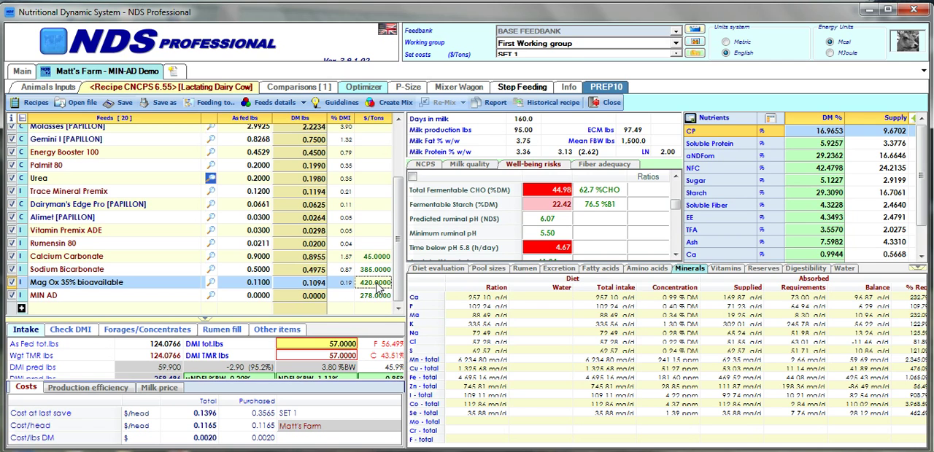
pyautogui.write('420')
pyautogui.press('Up')
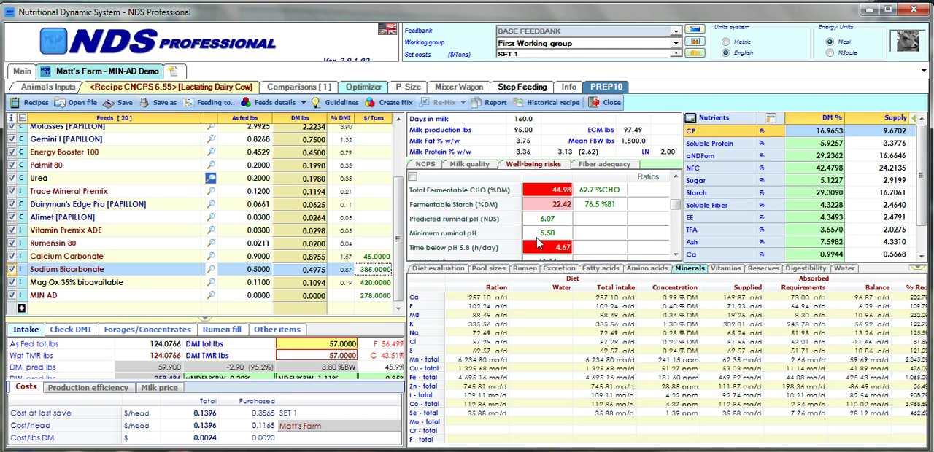
# Open the MIN AD feed and change its feed class to Buffers.
pyautogui.click(212, 299)
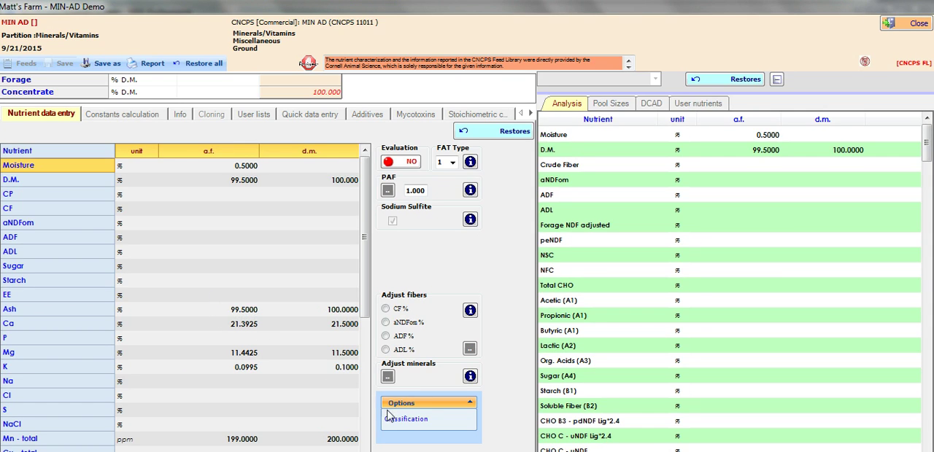
pyautogui.click(407, 422)
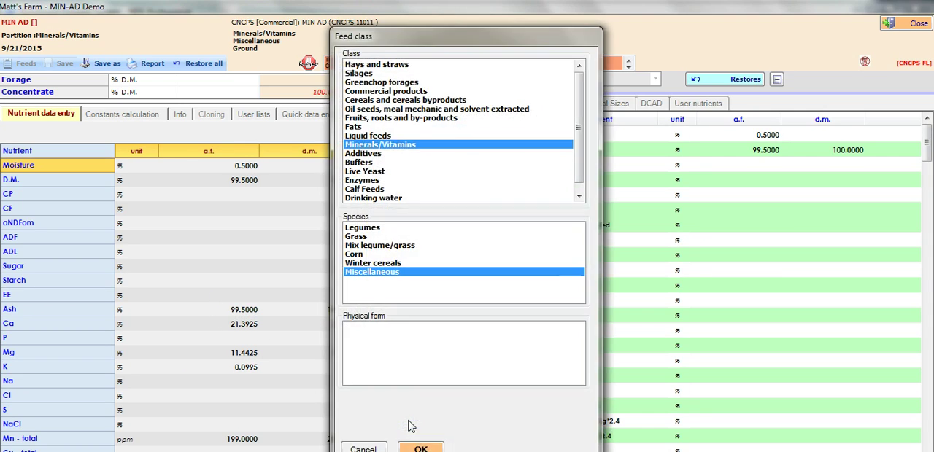
pyautogui.click(365, 163)
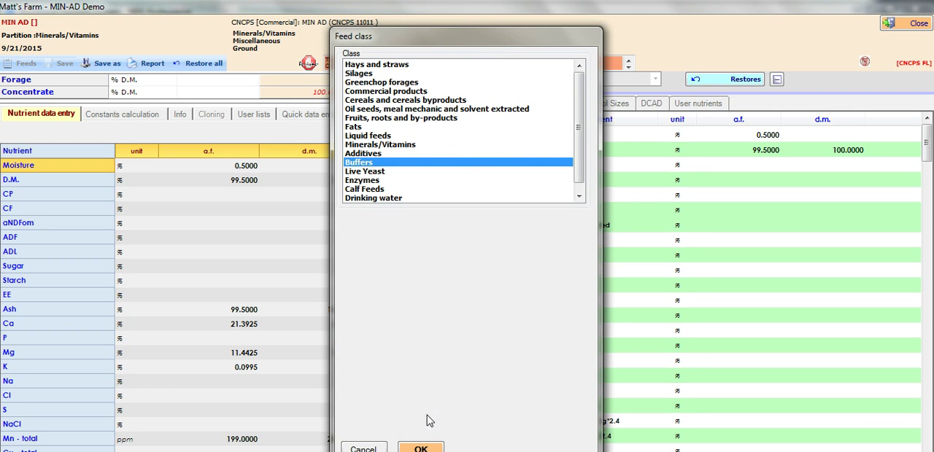
pyautogui.click(420, 448)
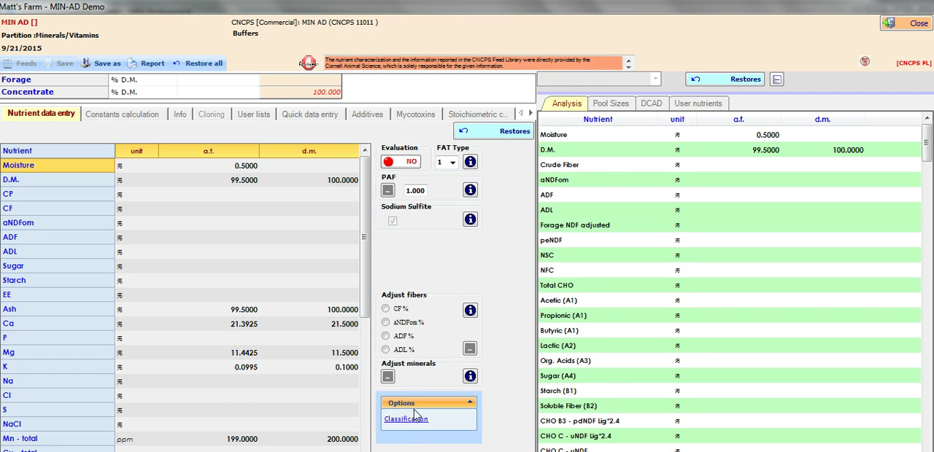
# Save the reclassified MIN AD as a new feed with the short name "MIN AD buffer".
pyautogui.click(107, 65)
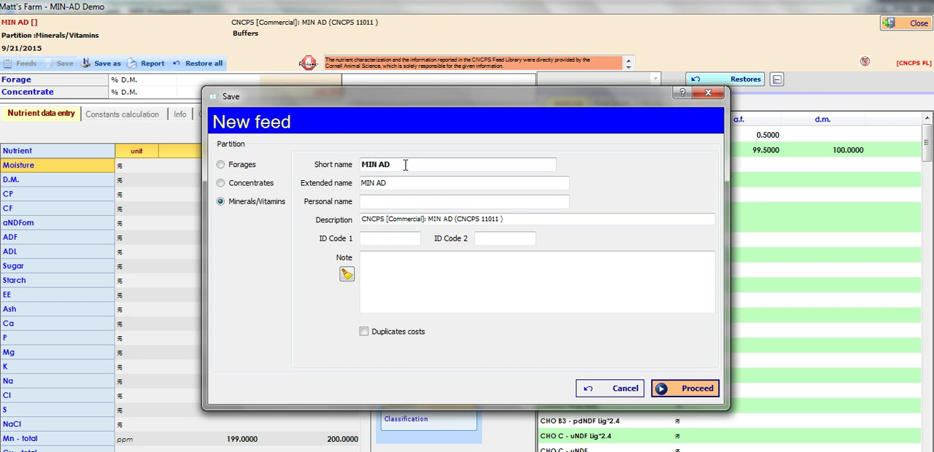
pyautogui.click(405, 165)
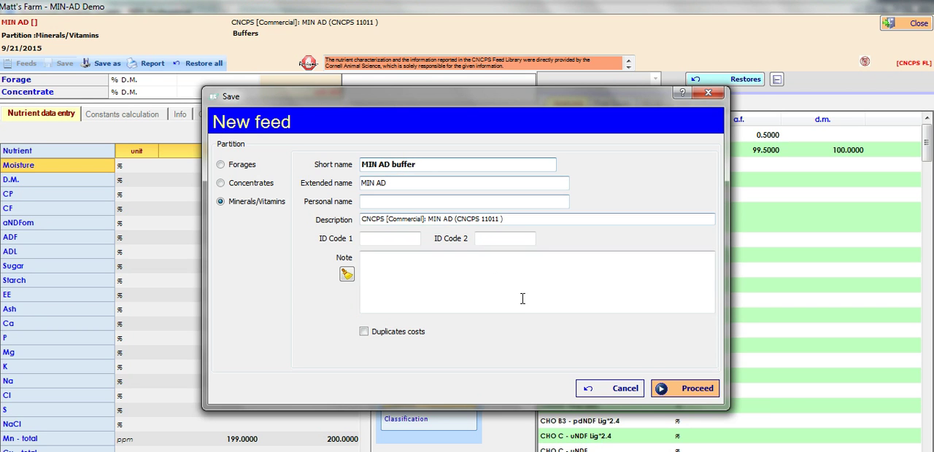
pyautogui.click(693, 390)
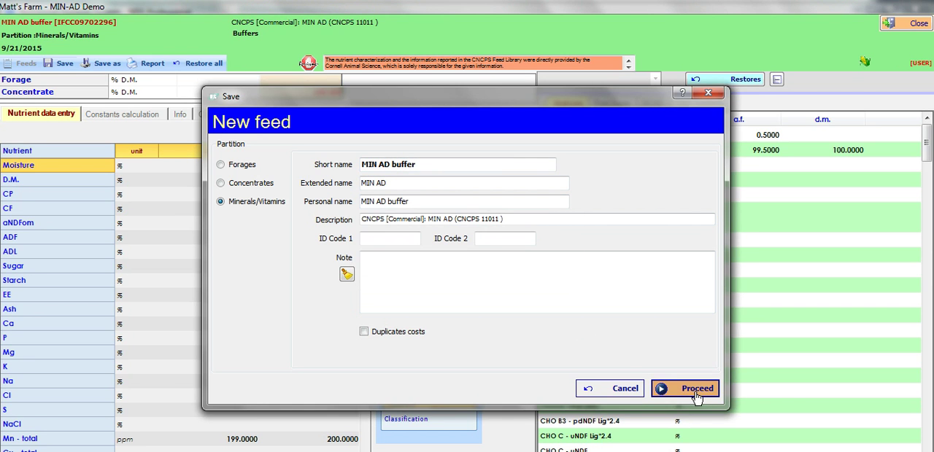
pyautogui.click(693, 388)
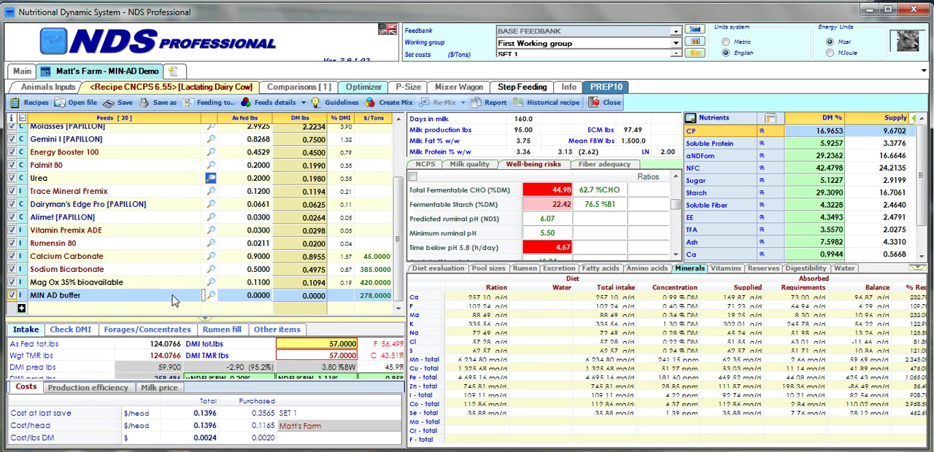
# Set the as-fed amount of MIN AD buffer in the recipe to 0.25 lbs.
pyautogui.click(369, 299)
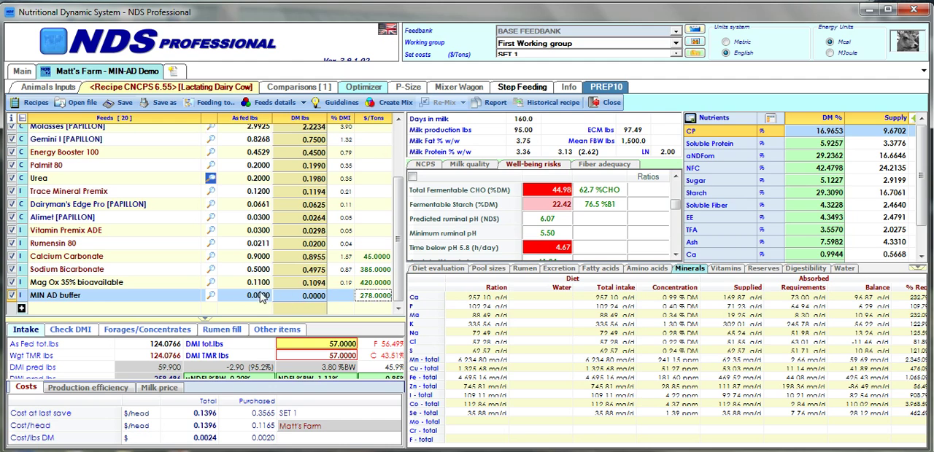
pyautogui.click(260, 298)
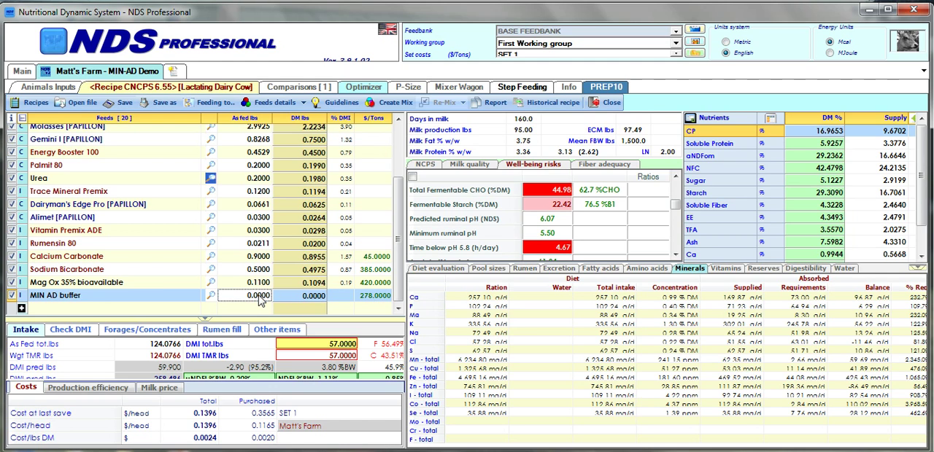
pyautogui.write('.25')
pyautogui.press('Return')
# Set the as-fed amount of Mag Ox 35% bioavailable to 0 lbs.
pyautogui.press('Up')
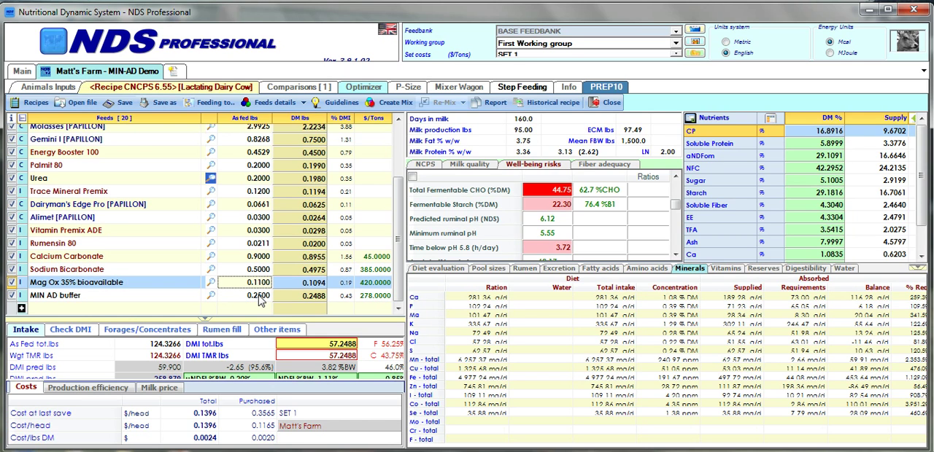
pyautogui.write('0')
pyautogui.press('Return')
# Enter a cost of 278 $/ton for the MIN AD buffer feed.
pyautogui.click(378, 297)
pyautogui.write('2')
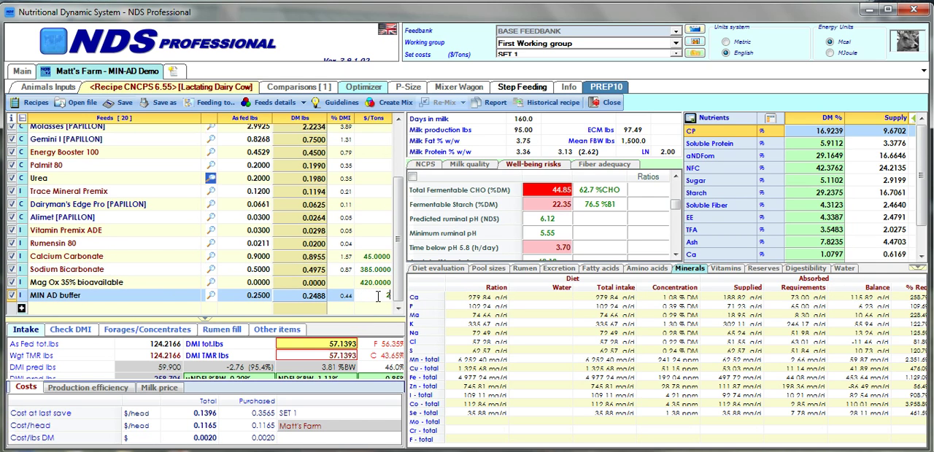
pyautogui.write('78')
pyautogui.press('Up')
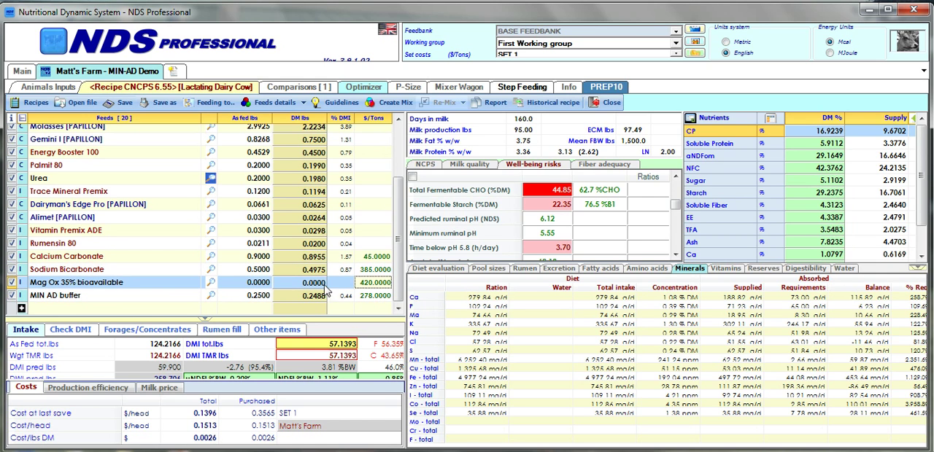
# Set the as-fed amount of Sodium Bicarbonate in the recipe to 0.25 lbs.
pyautogui.click(263, 272)
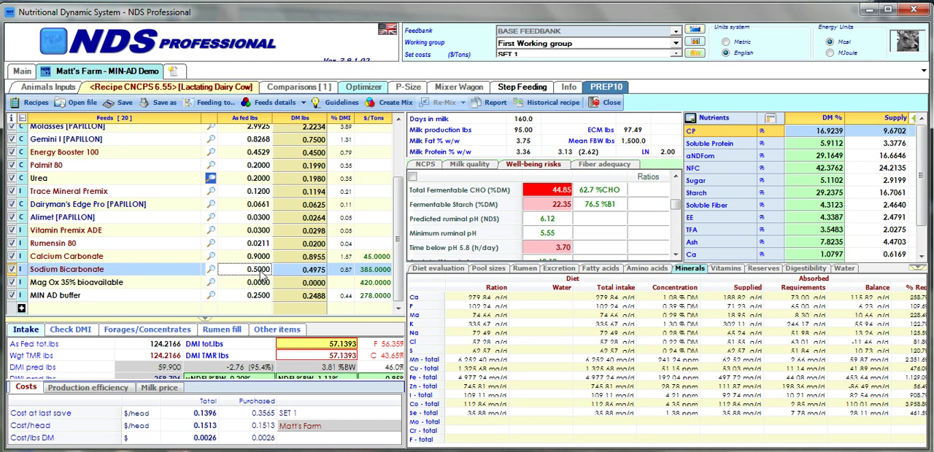
pyautogui.write('.25')
pyautogui.press('Return')
# Set the as-fed amount of Calcium Carbonate to 0.76 lbs and commit the entry.
pyautogui.press('Up')
pyautogui.write('.7')
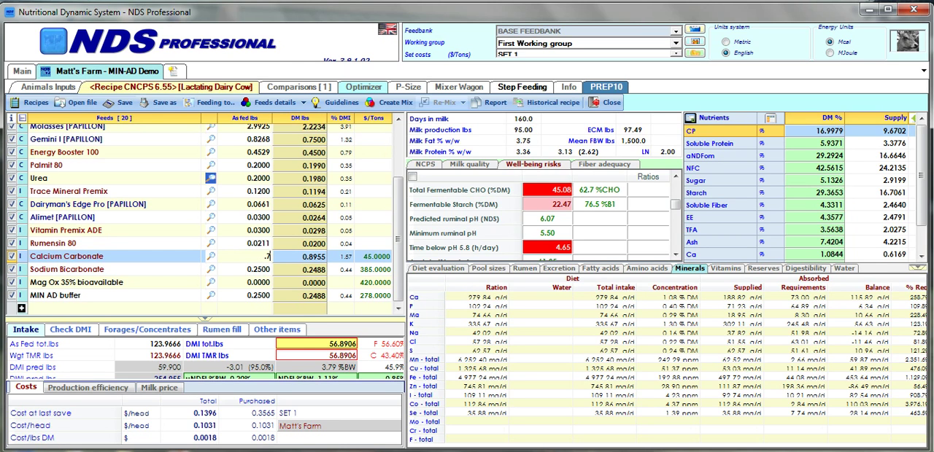
pyautogui.write('6')
pyautogui.press('Return')
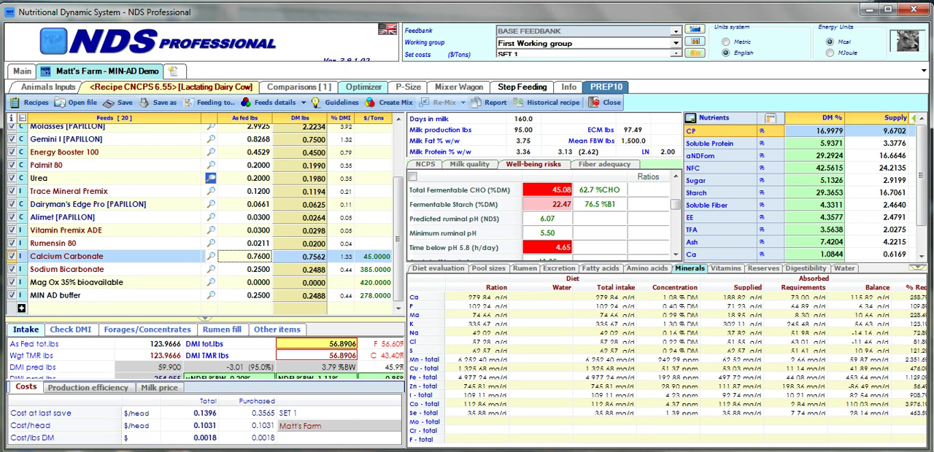
pyautogui.click(261, 271)
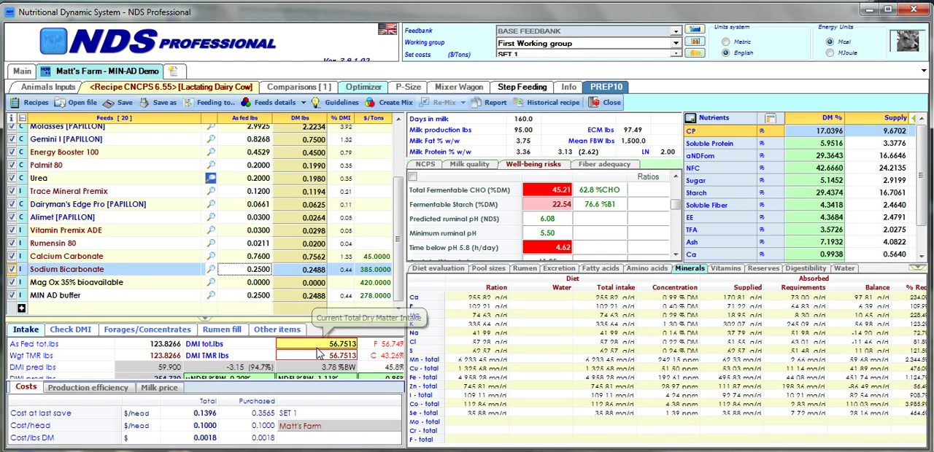
# Look up the saved MIN AD buffer and Mag Ox 35% bioavailable feeds in the full feed list, and return to MIN AD buffer in the recipe.
pyautogui.moveTo(315, 353)
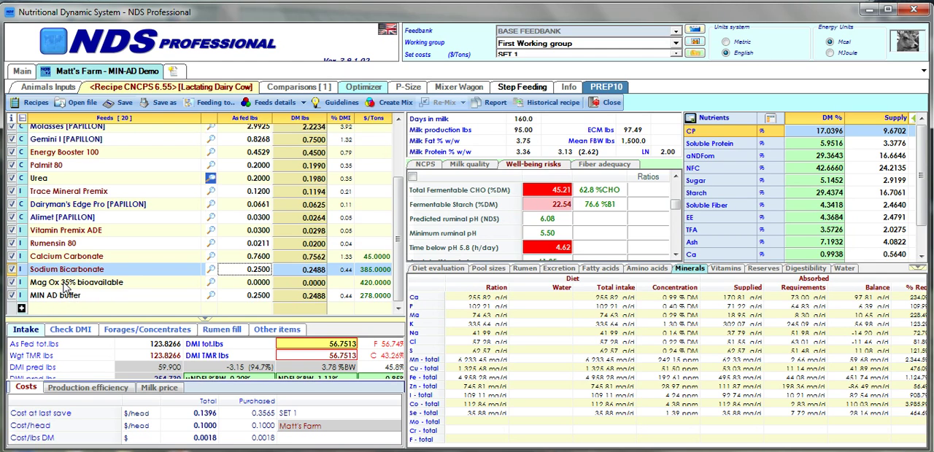
pyautogui.click(22, 309)
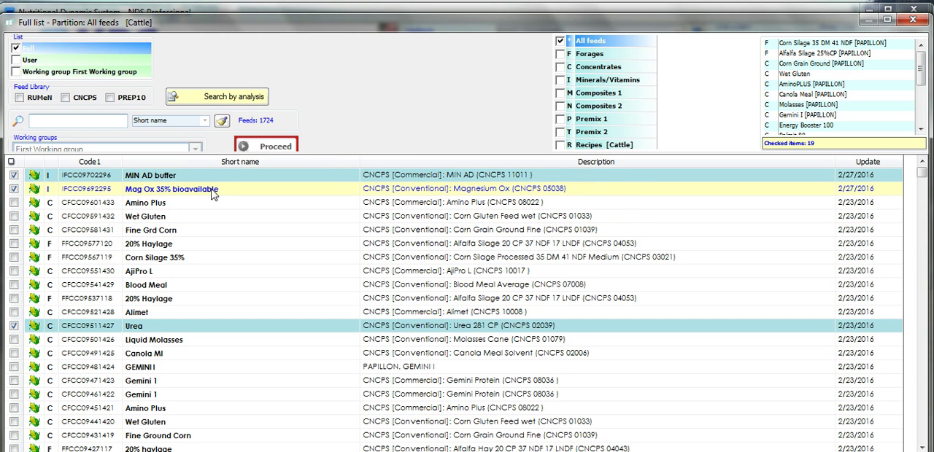
pyautogui.click(170, 190)
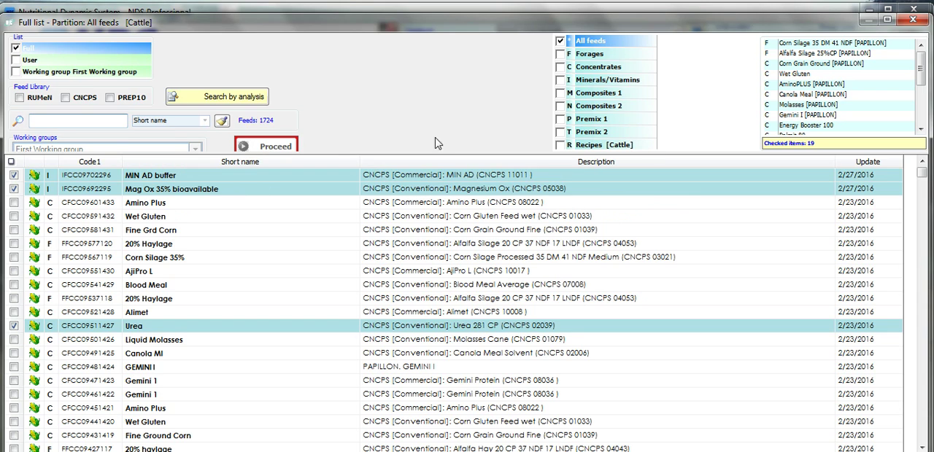
pyautogui.click(914, 21)
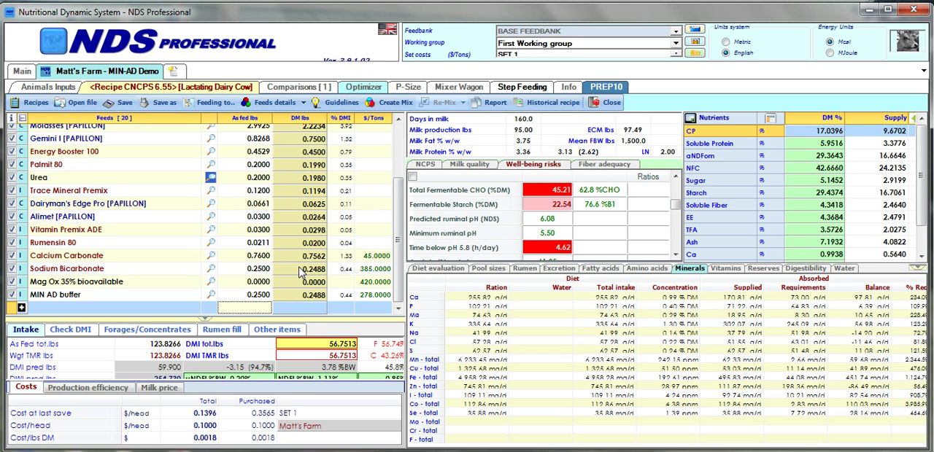
pyautogui.click(253, 295)
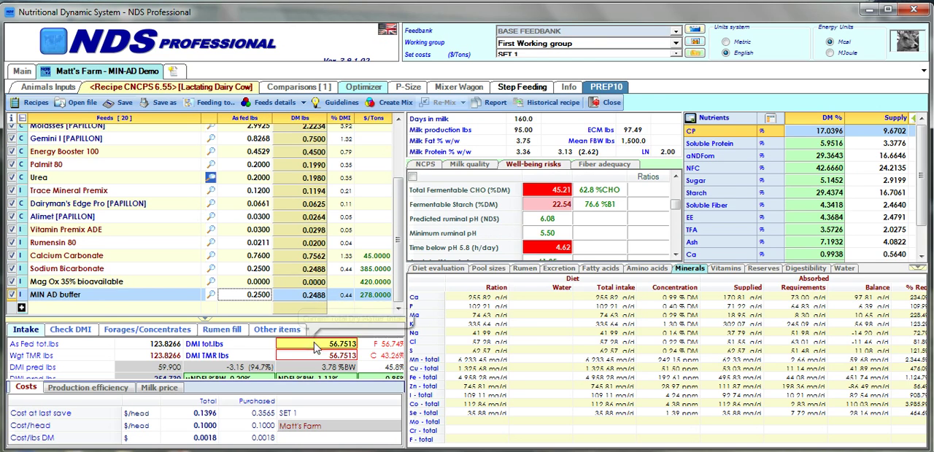